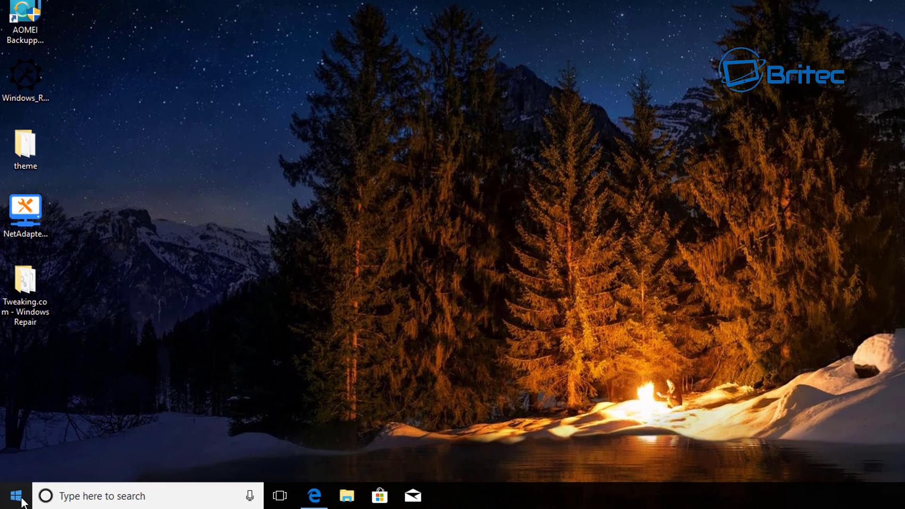
Go to Settings > Apps & features and scroll down to Mail and Calendar.
left_click(16, 496)
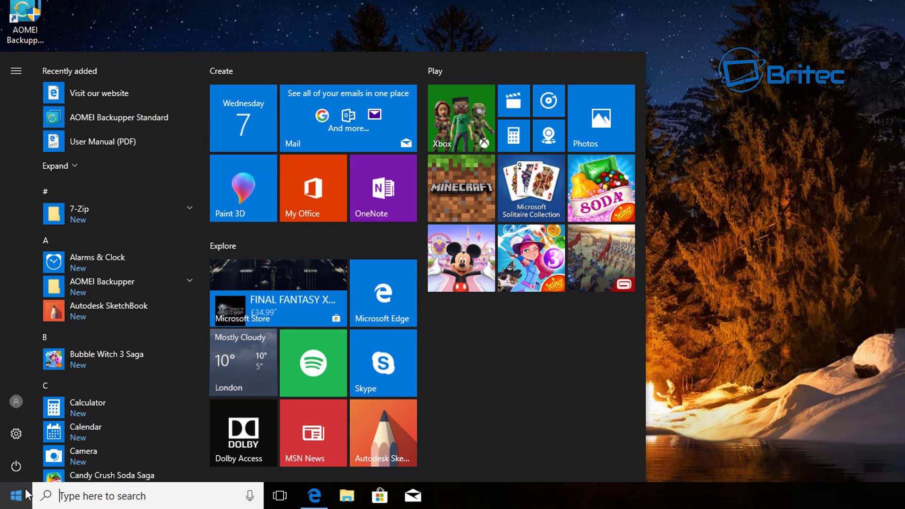
left_click(16, 433)
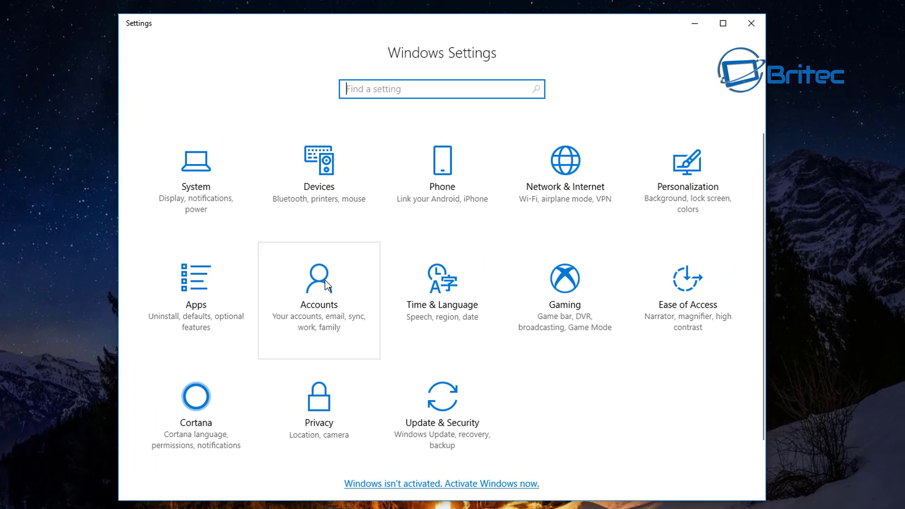
left_click(193, 288)
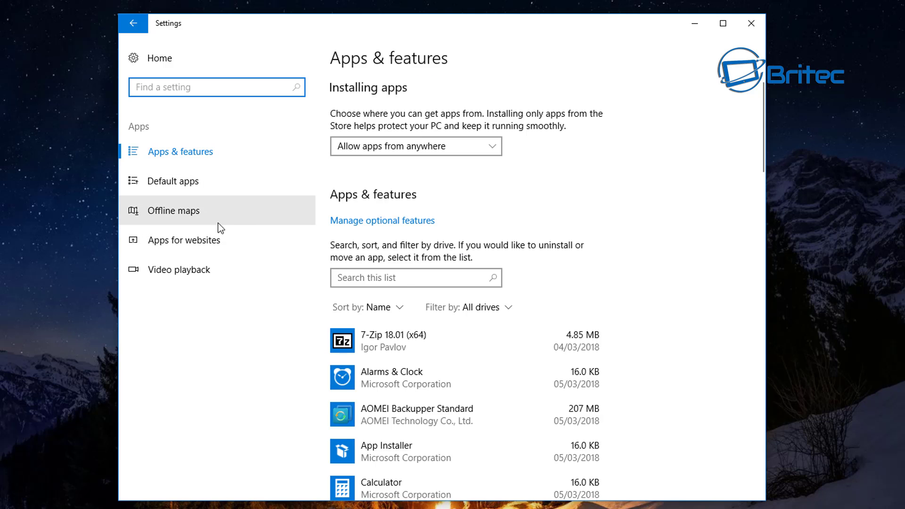
scroll(467, 377, "down", 3)
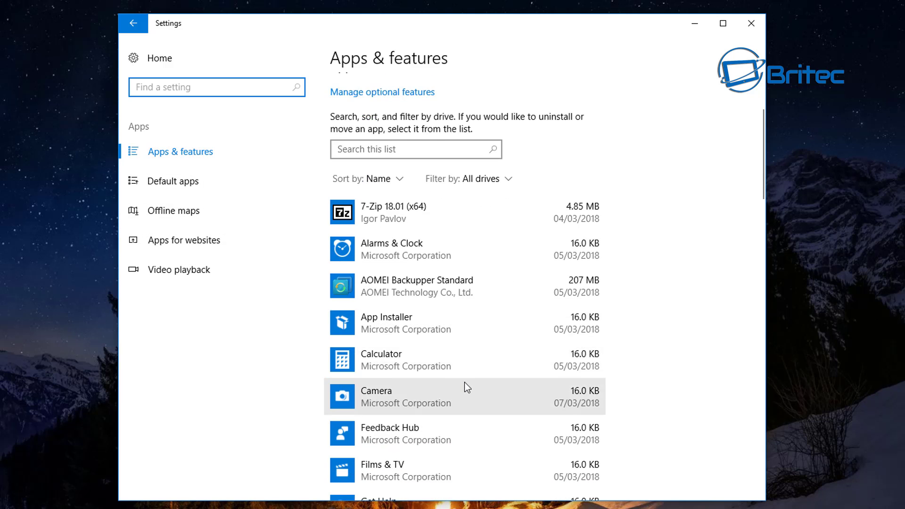
scroll(465, 382, "down", 4)
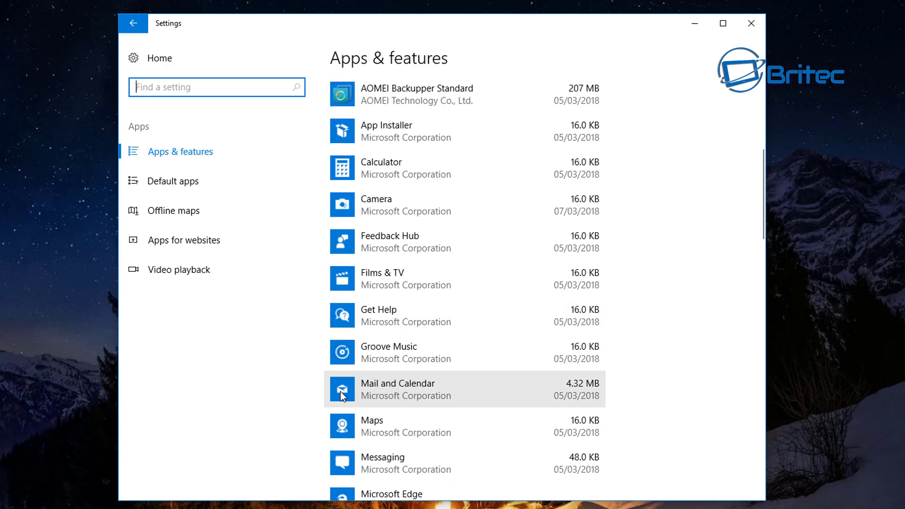
Reset Mail and Calendar from its Advanced options, confirming the data wipe.
left_click(359, 386)
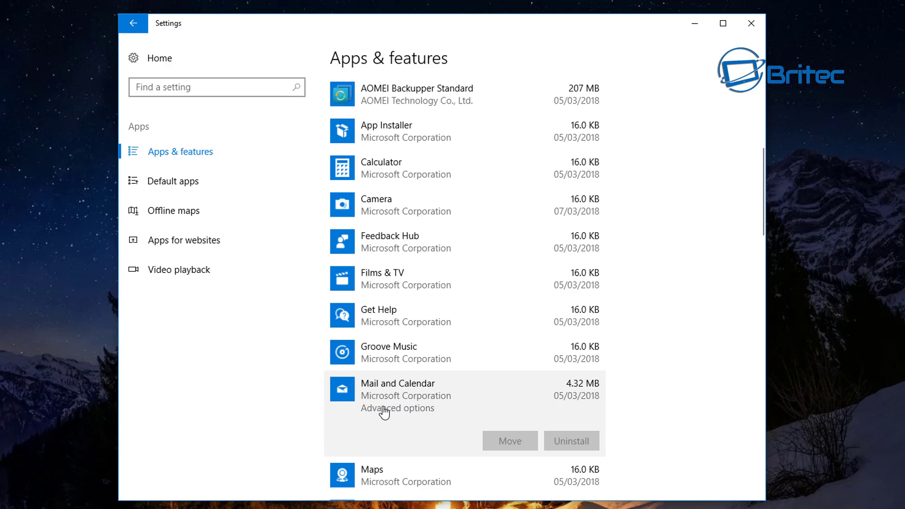
left_click(403, 409)
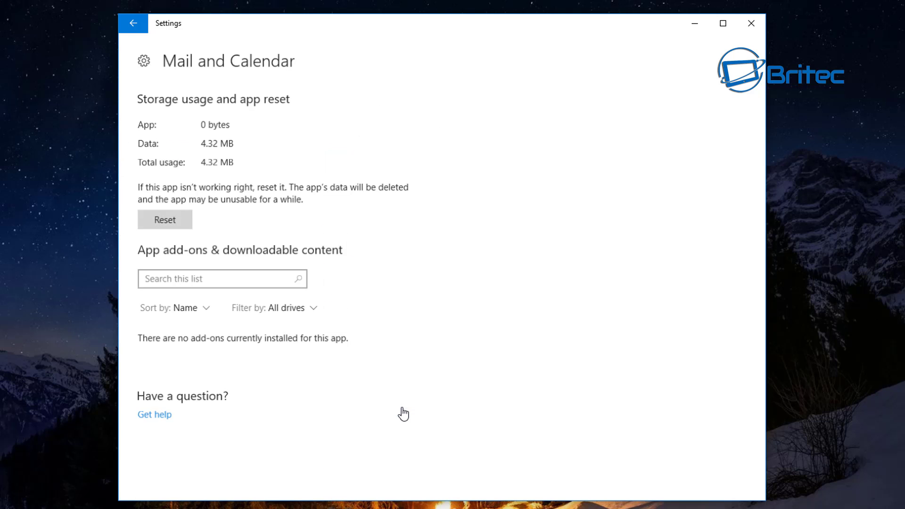
left_click(164, 224)
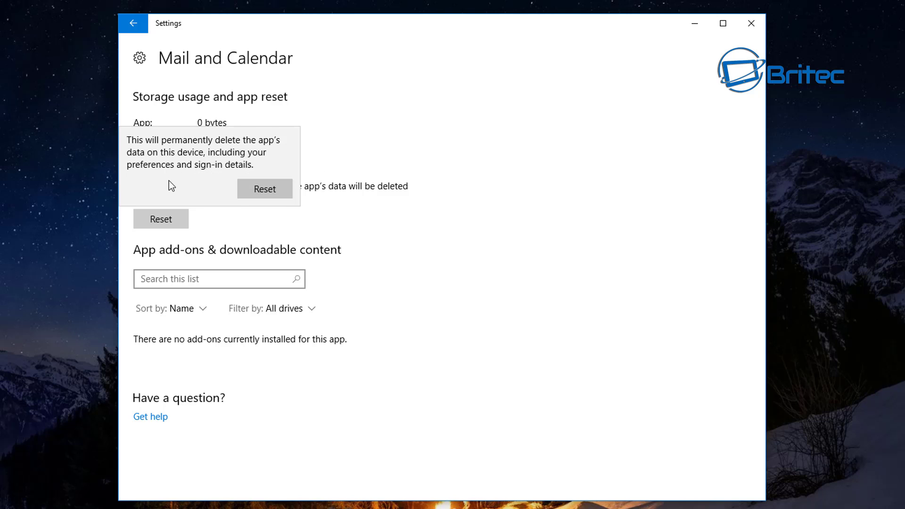
left_click(264, 191)
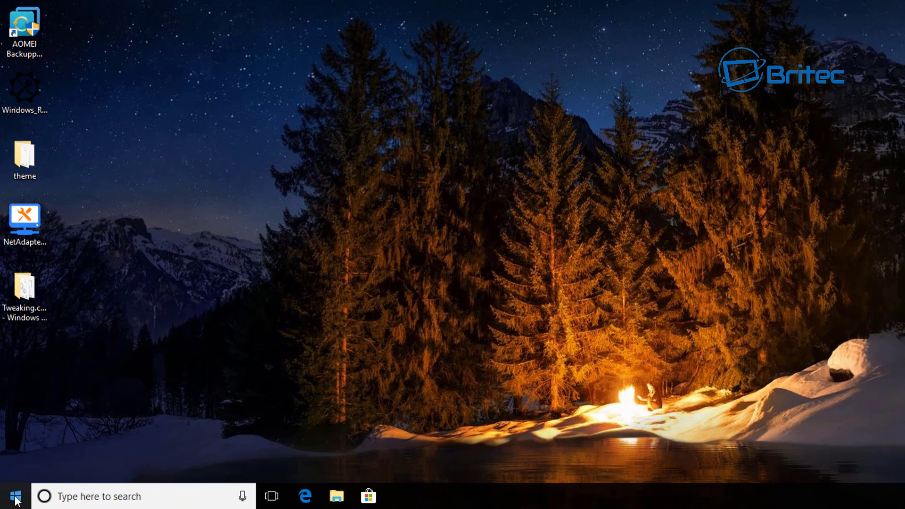
right_click(17, 501)
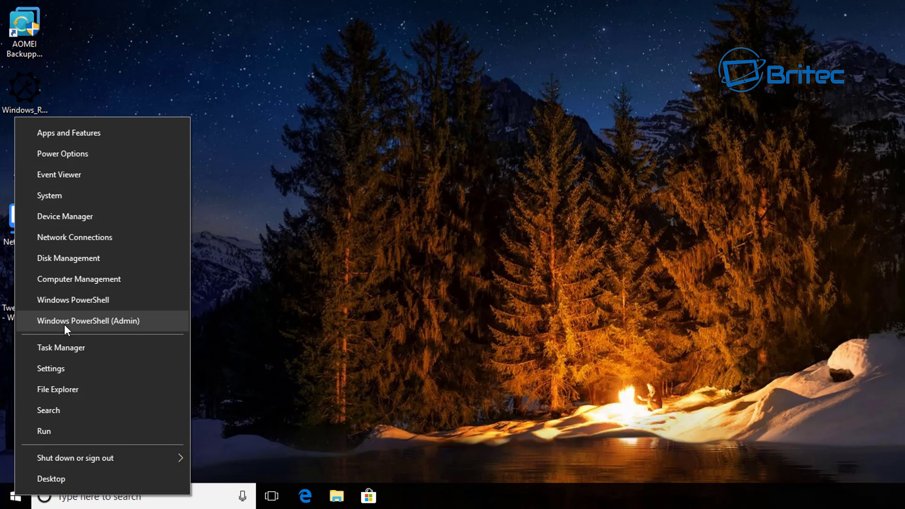
In an admin PowerShell, run Get-AppxPackage Microsoft.windowscommunicationsapps | Remove-AppxPackage, then close it.
left_click(102, 324)
left_click(543, 237)
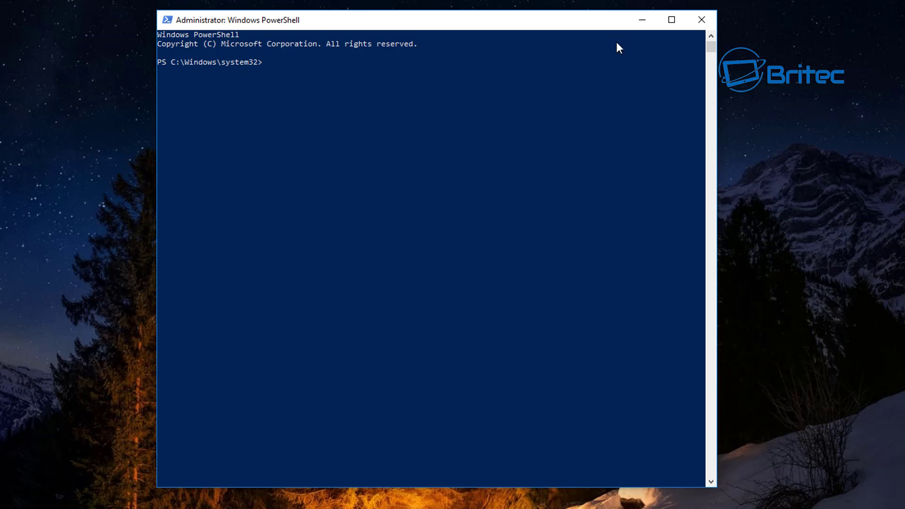
right_click(293, 107)
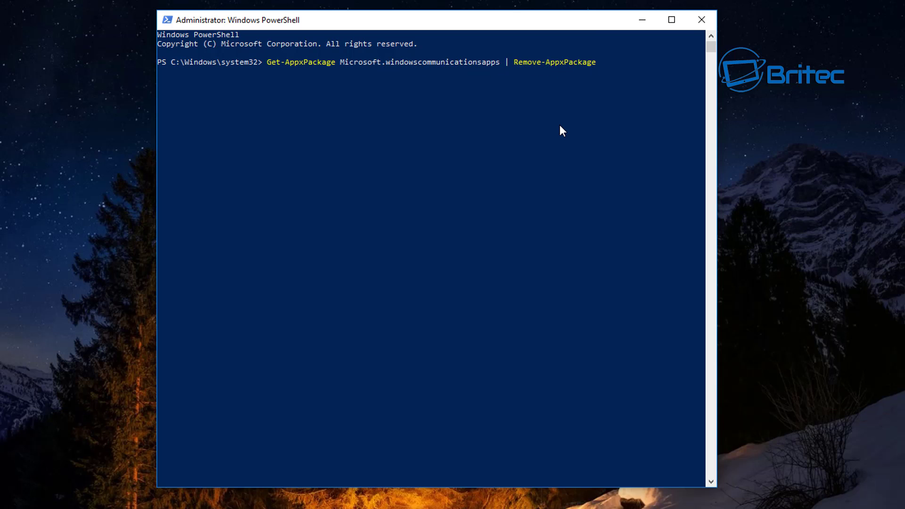
key("Return")
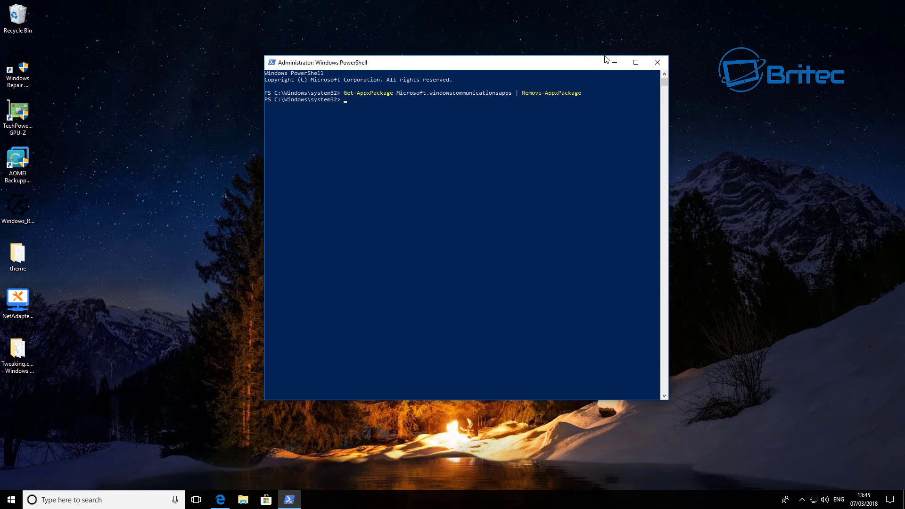
left_click(658, 62)
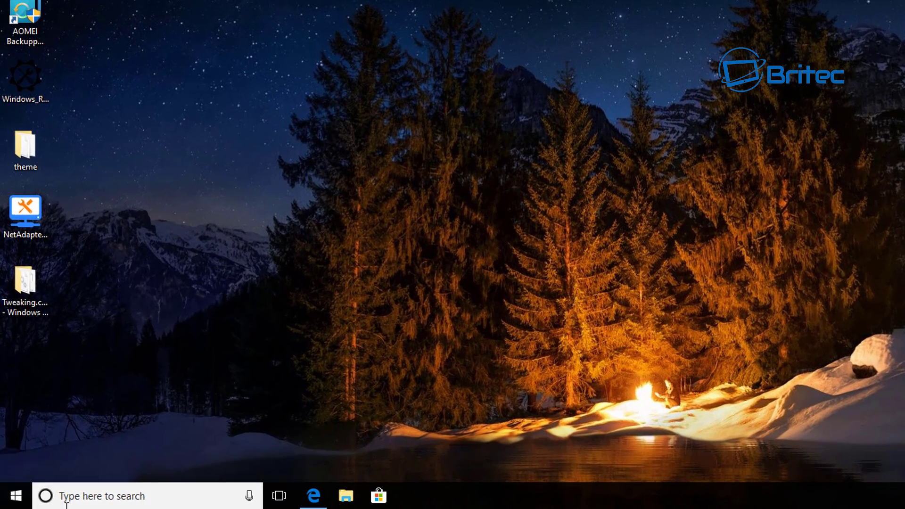
Launch Microsoft Store by searching 'store' and center its window.
left_click(50, 501)
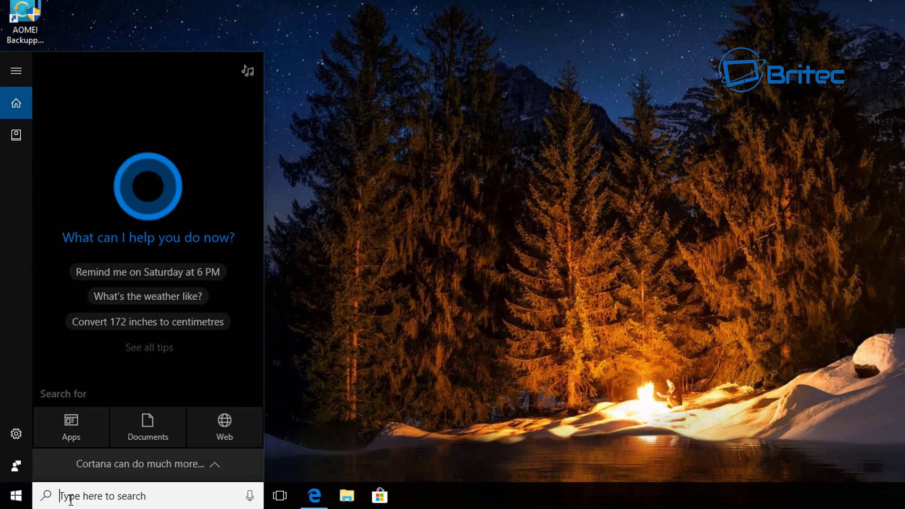
type("st")
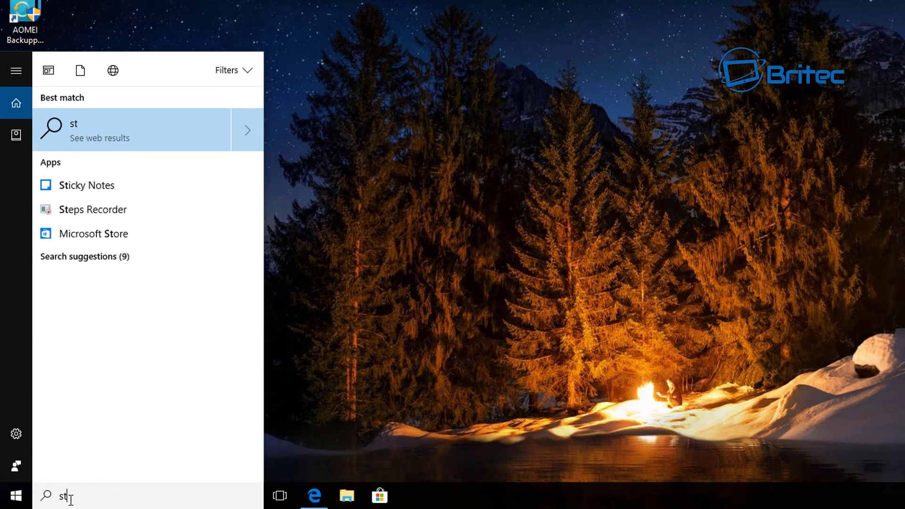
type("ore")
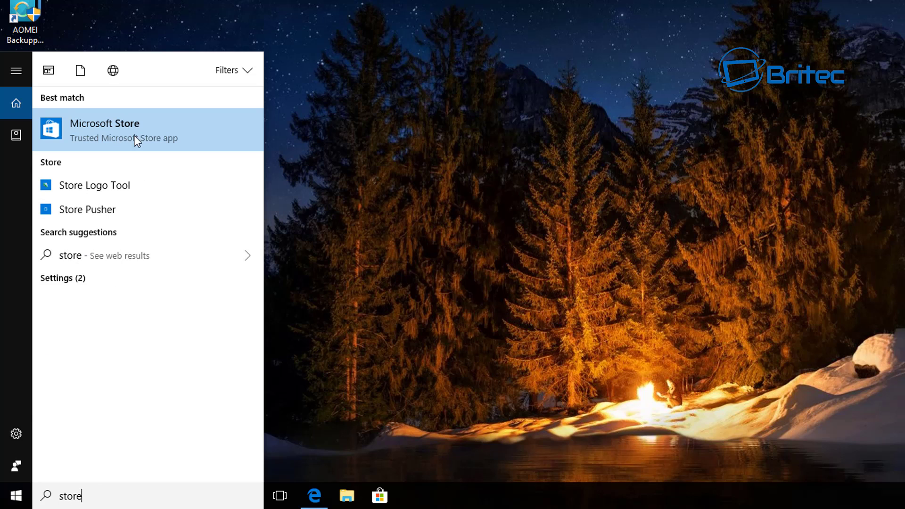
left_click(107, 129)
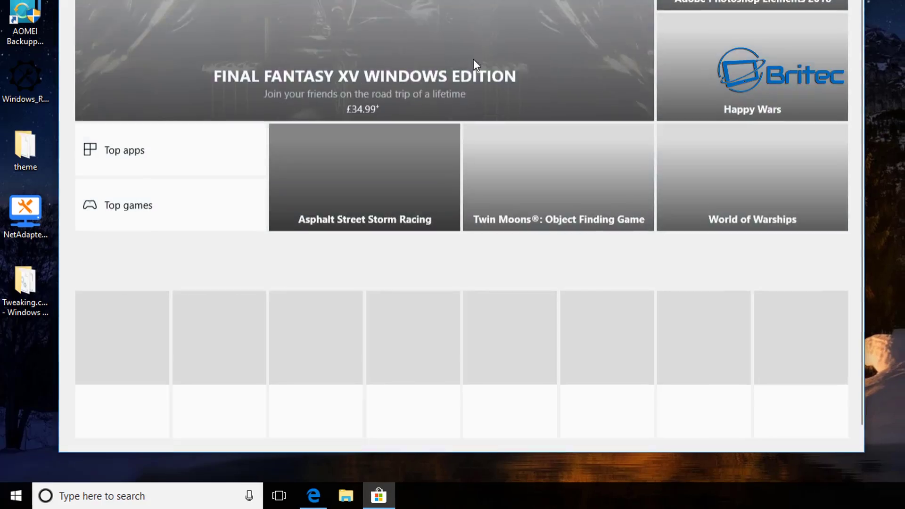
left_click_drag(308, 49, 412, 48)
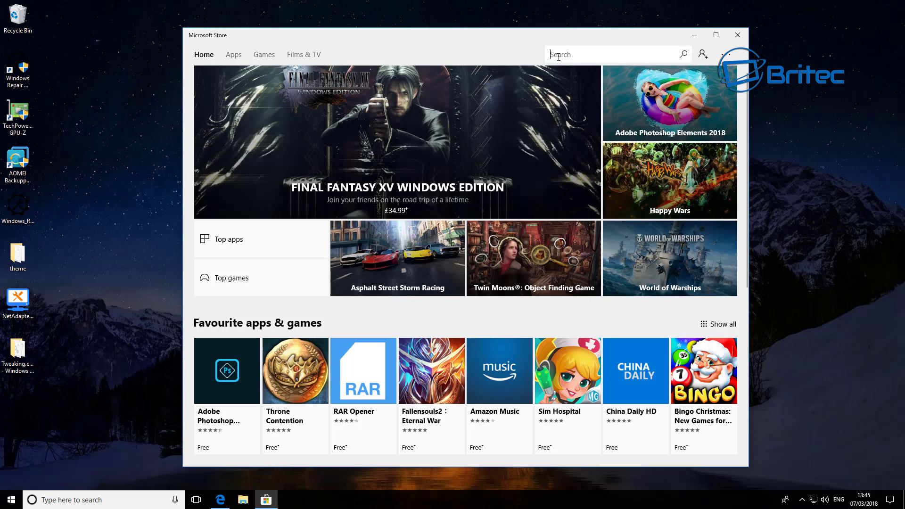
Search 'mail' and install Mail and Calendar without signing in, then close the Store.
type("mail")
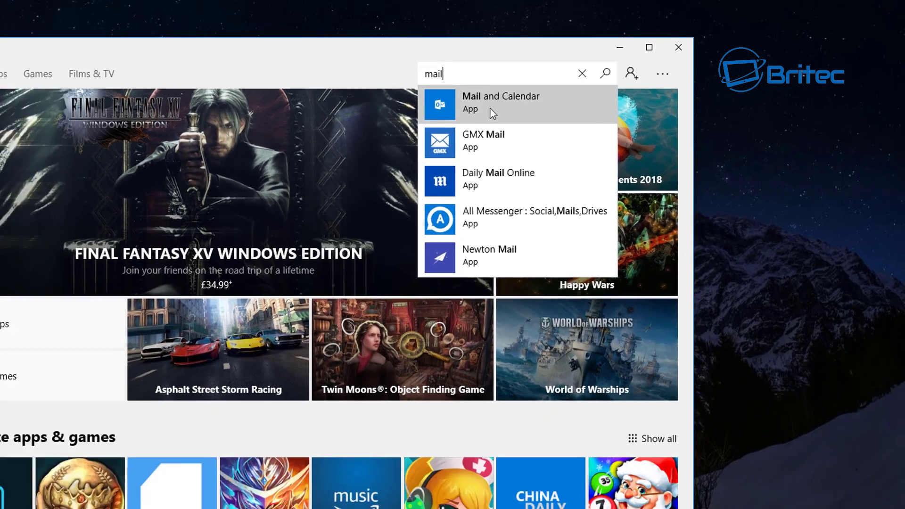
left_click(452, 118)
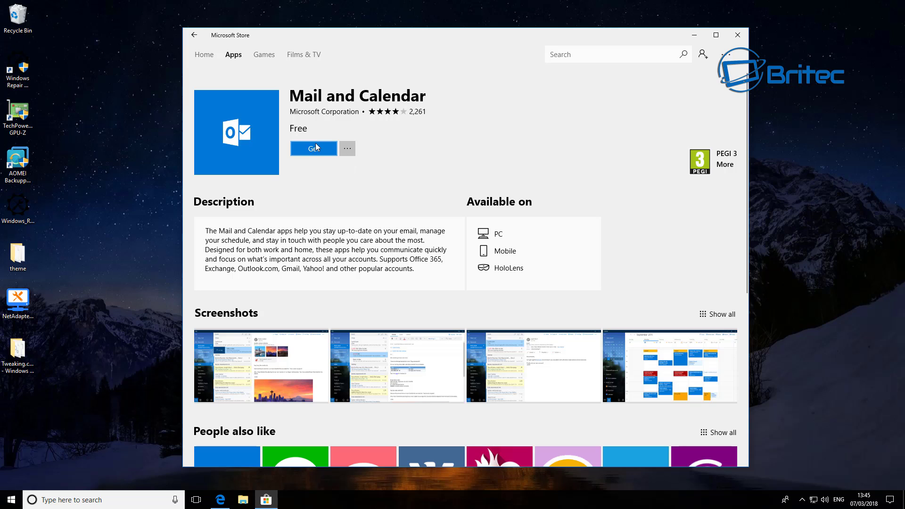
left_click(314, 150)
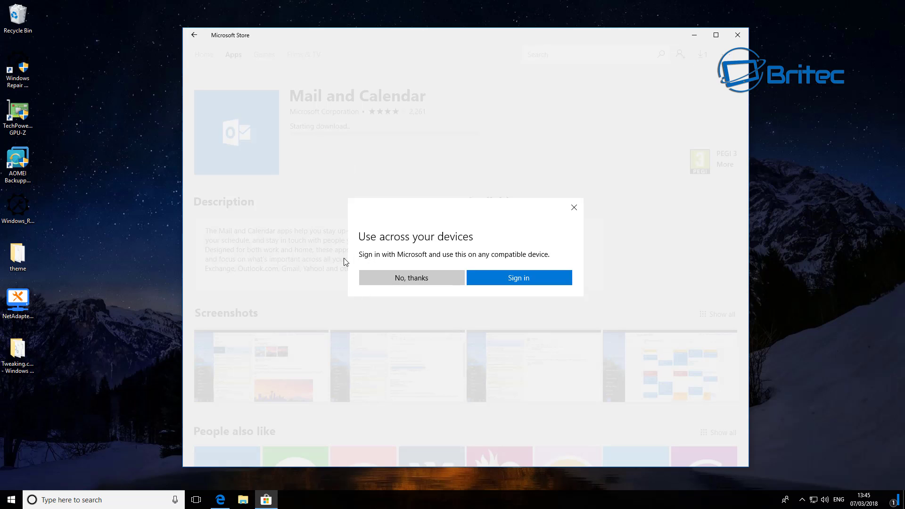
left_click(441, 277)
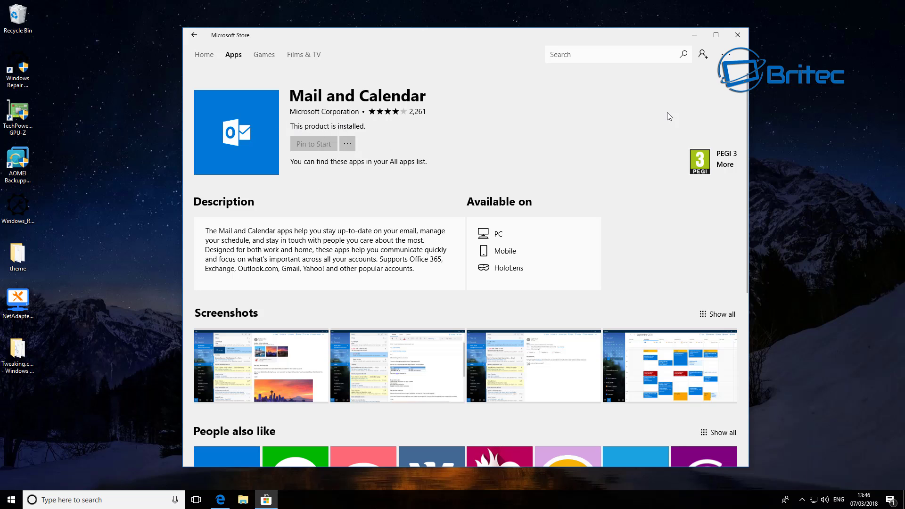
left_click(737, 35)
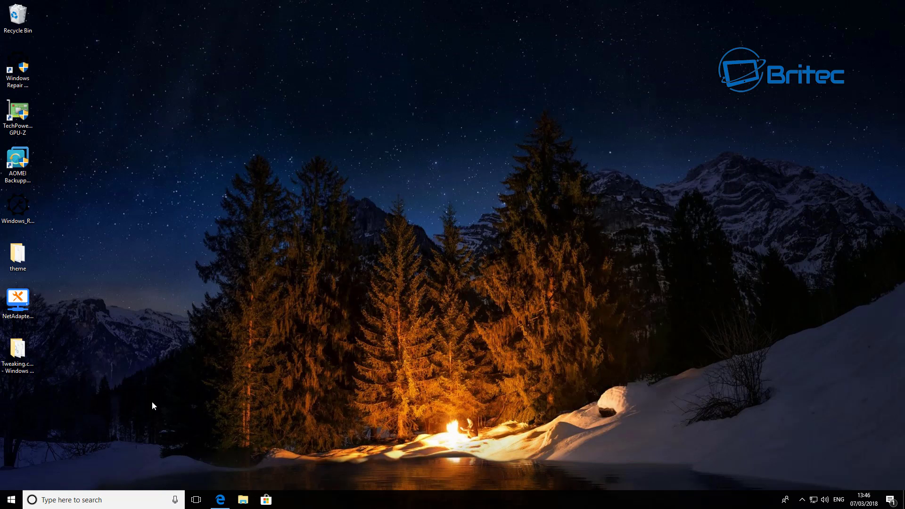
Restart the PC with Update and restart from the Start menu's power options.
left_click(11, 500)
left_click(12, 478)
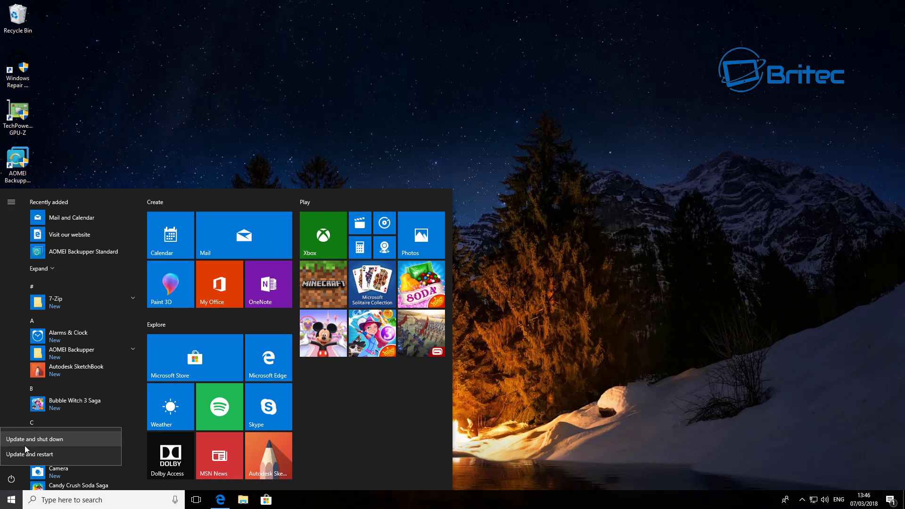
left_click(45, 454)
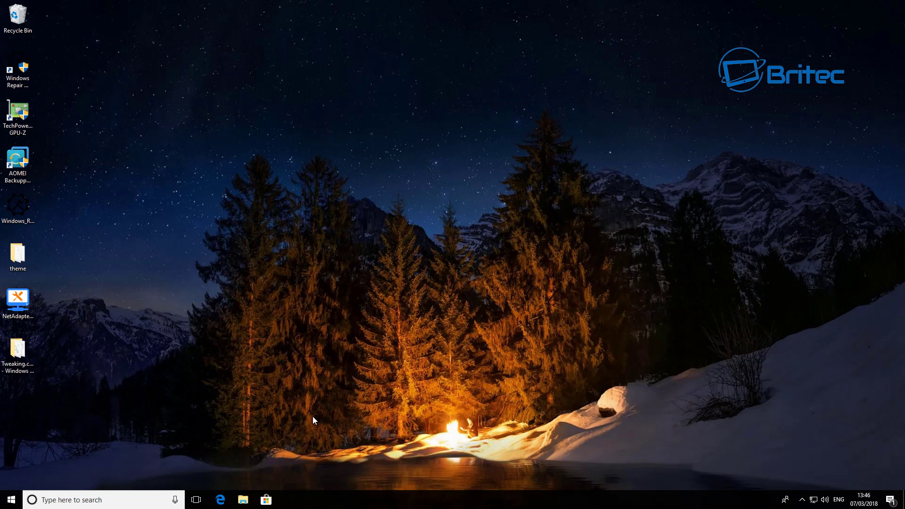
Pin Mail to the taskbar from the Start menu app list.
left_click(11, 500)
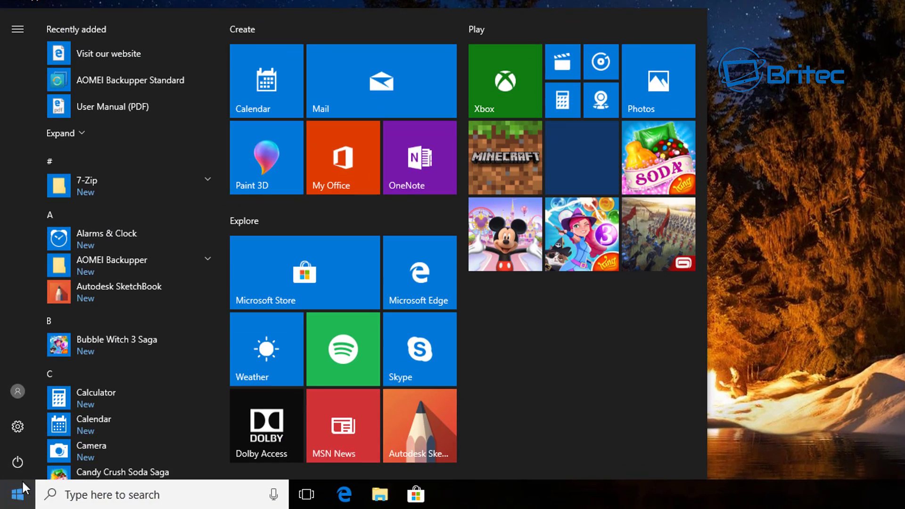
scroll(43, 288, "down", 5)
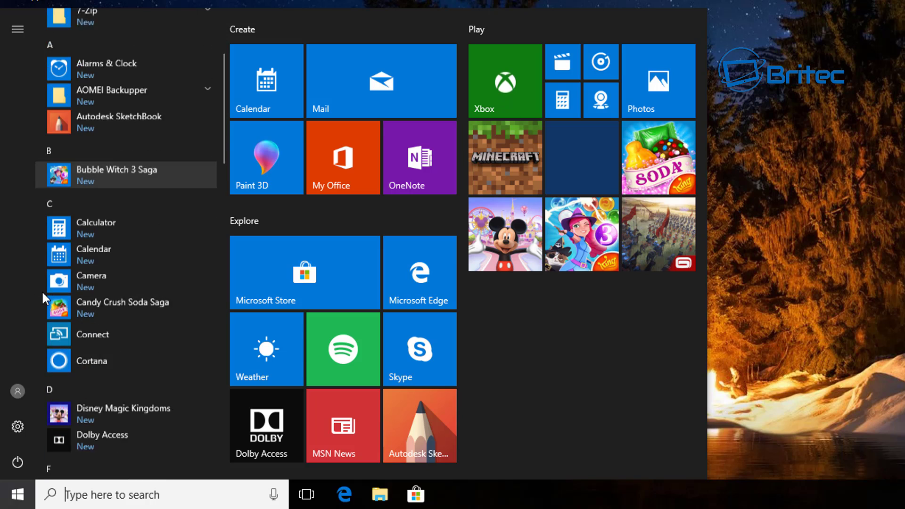
scroll(42, 292, "down", 3)
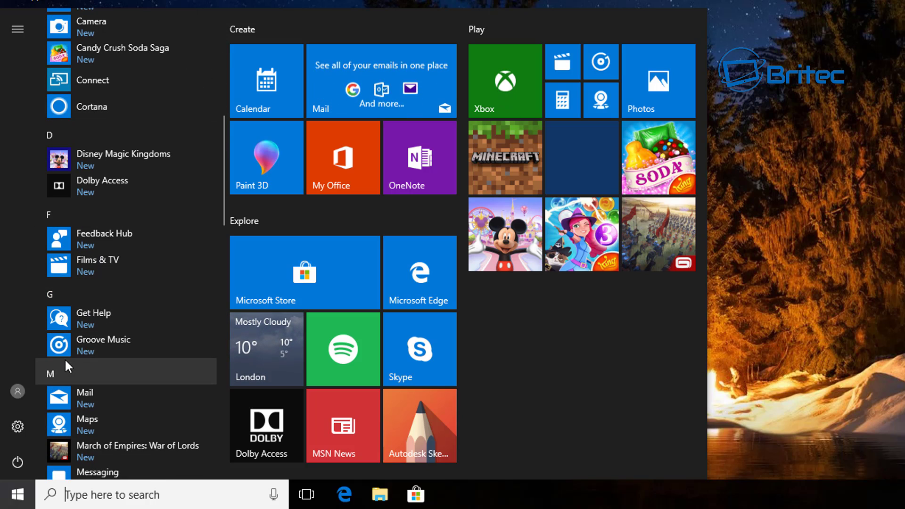
scroll(66, 348, "down", 2)
scroll(74, 334, "down", 3)
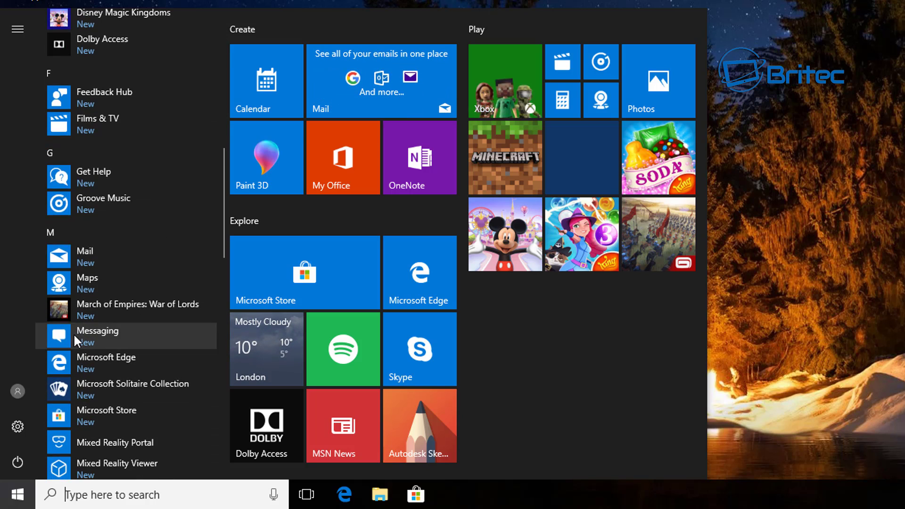
scroll(74, 333, "down", 3)
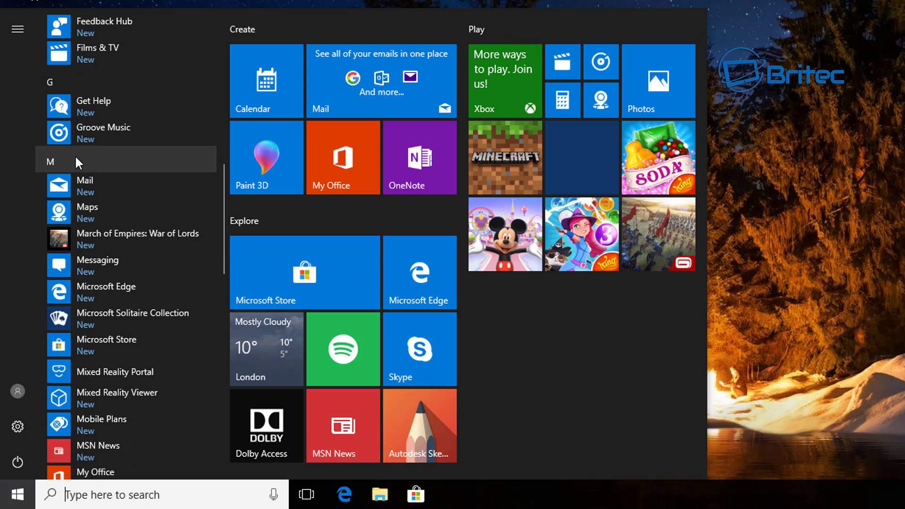
right_click(60, 186)
mouse_move(89, 228)
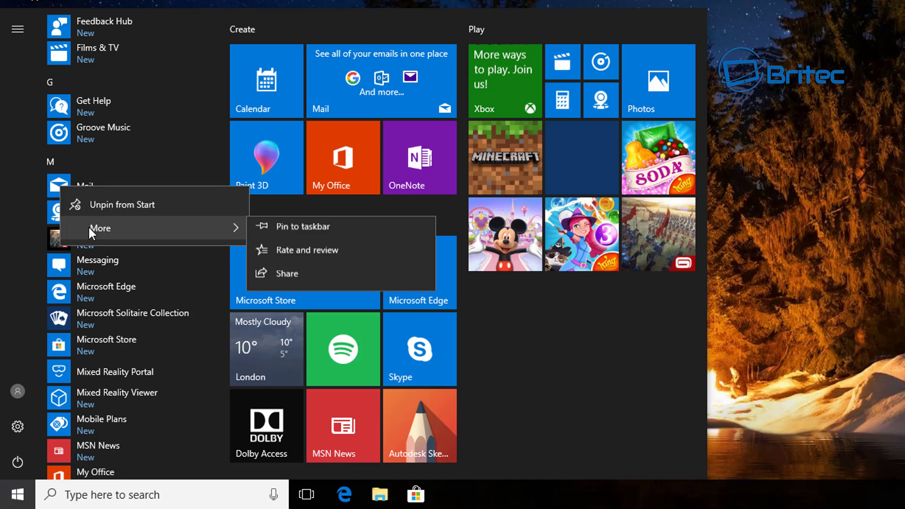
left_click(338, 239)
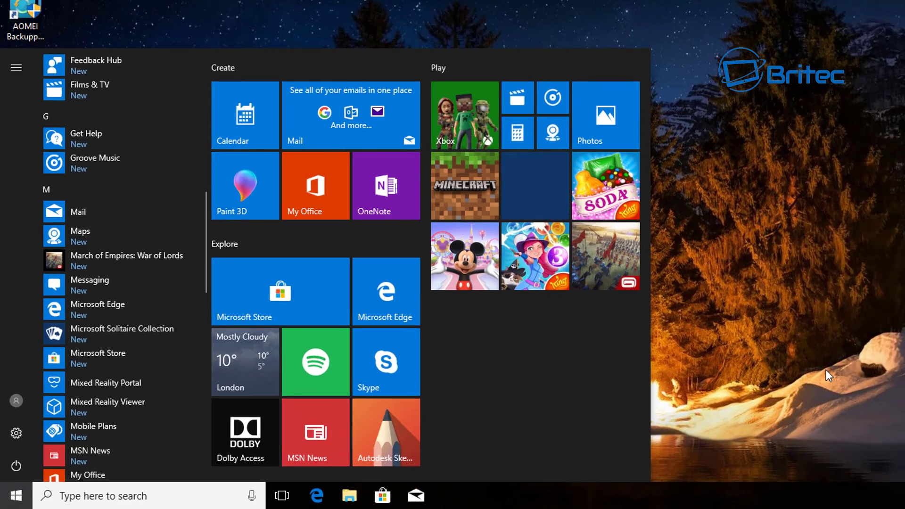
left_click(827, 370)
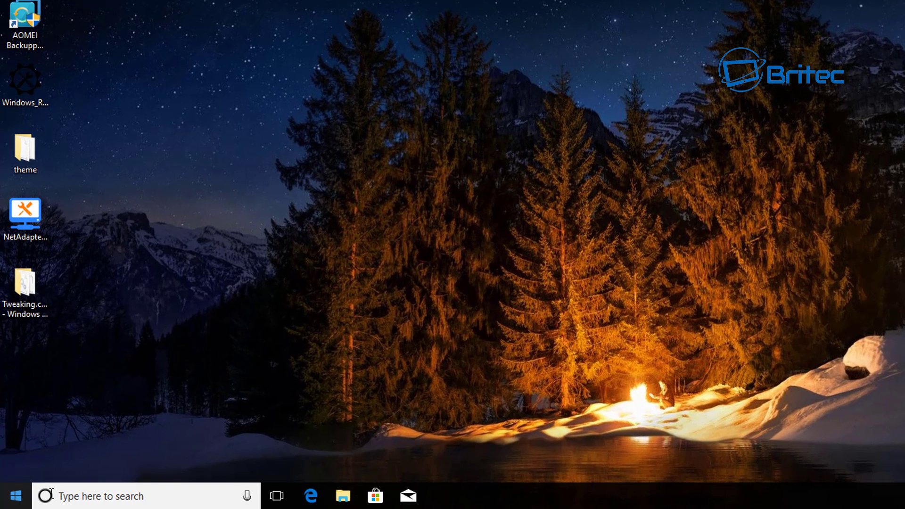
Search 'cmd' and launch Command Prompt as administrator.
left_click(89, 500)
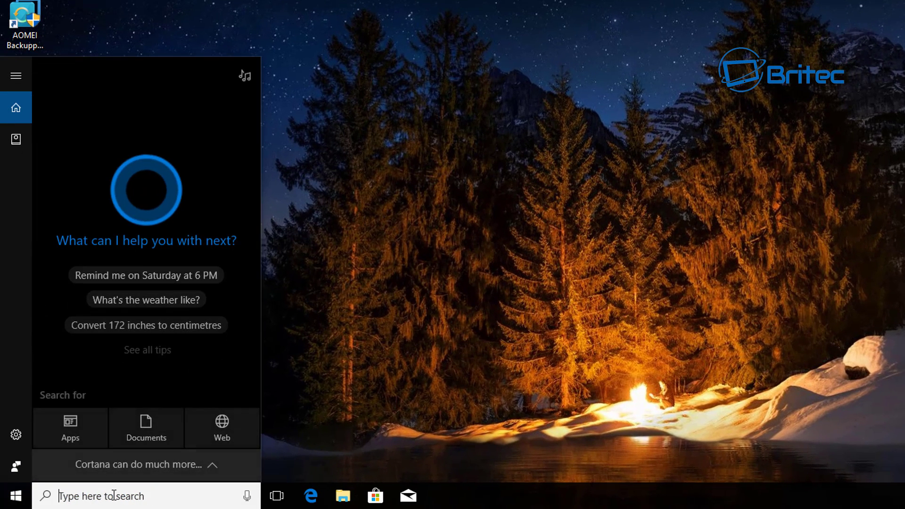
type("cmd")
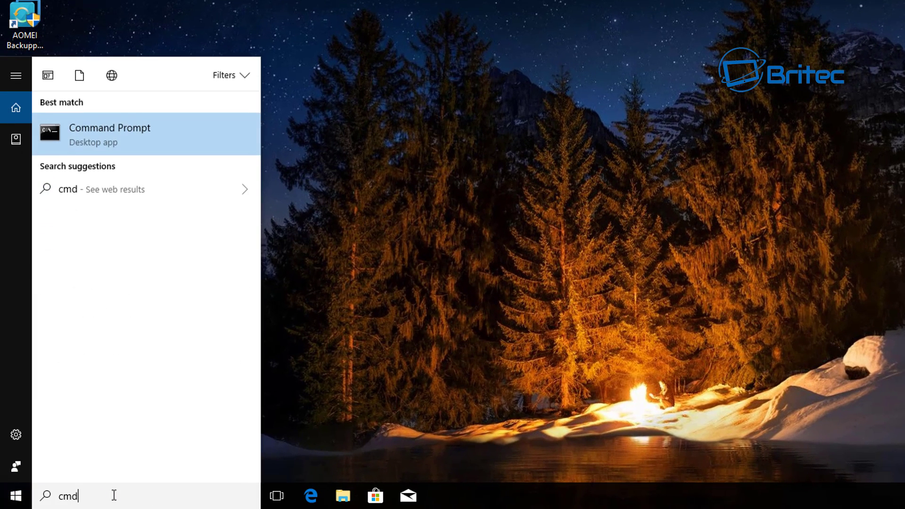
right_click(117, 134)
left_click(176, 151)
left_click(580, 228)
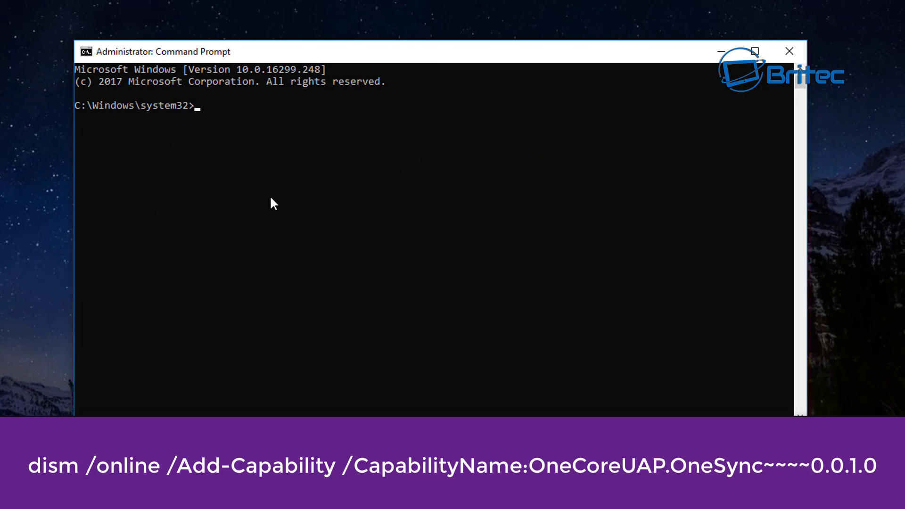
Run the DISM /online /Add-Capability command for OneCoreUAP.OneSync, then close the window.
type("dism /online /Add-Capability /CapabilityName:OneCoreUAP.OneSync~~~~0.0.1.0")
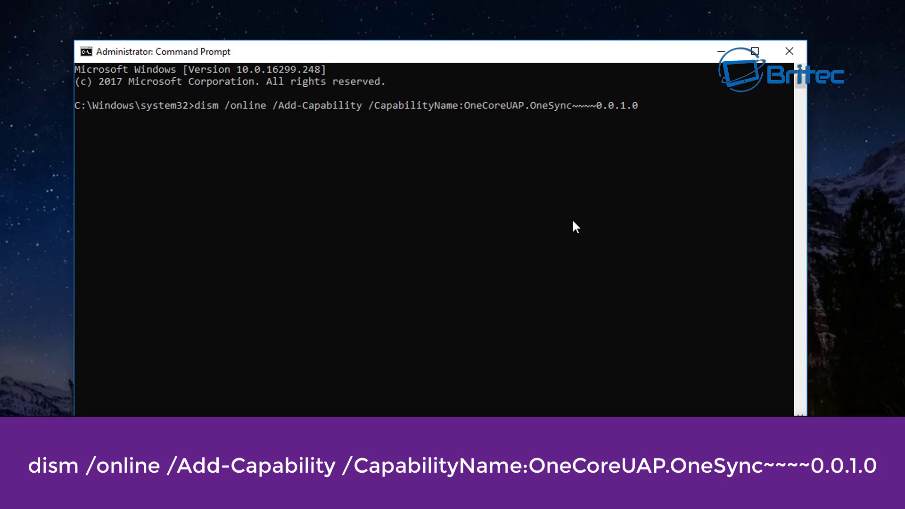
key("Return")
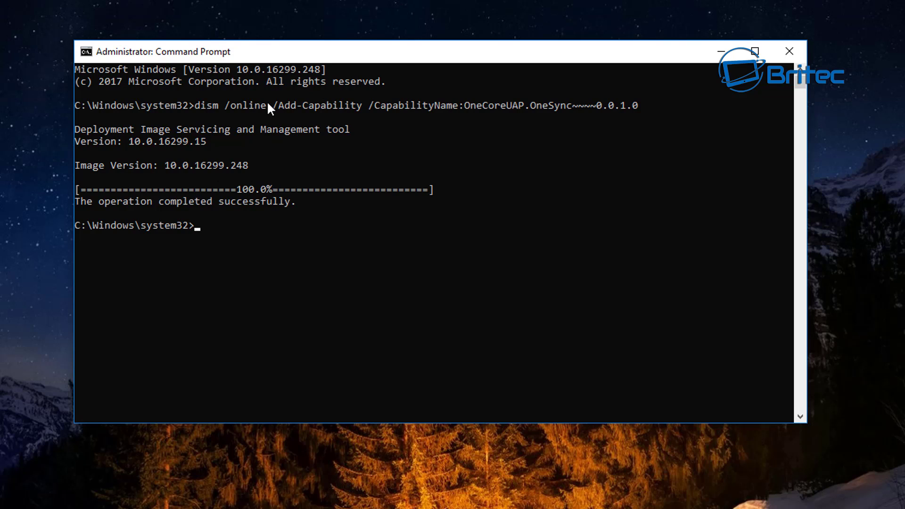
left_click(794, 51)
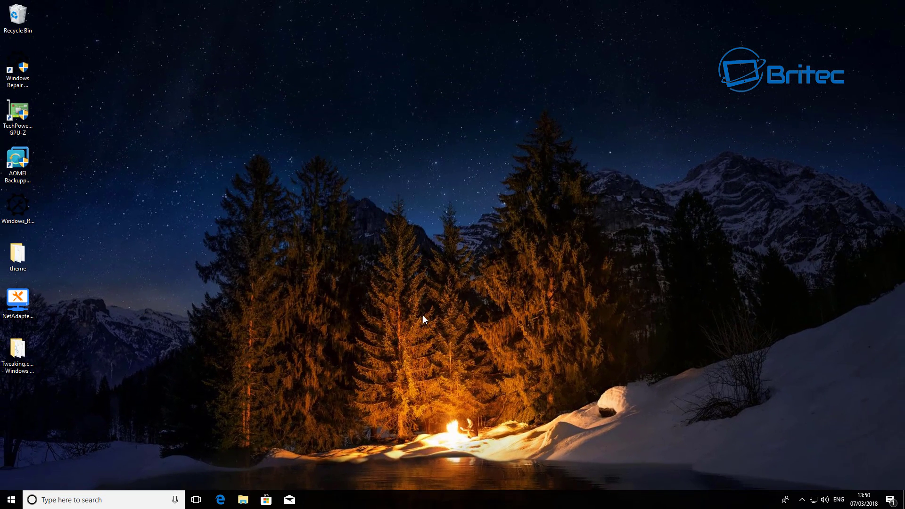
Restart the PC again using Update and restart.
left_click(11, 500)
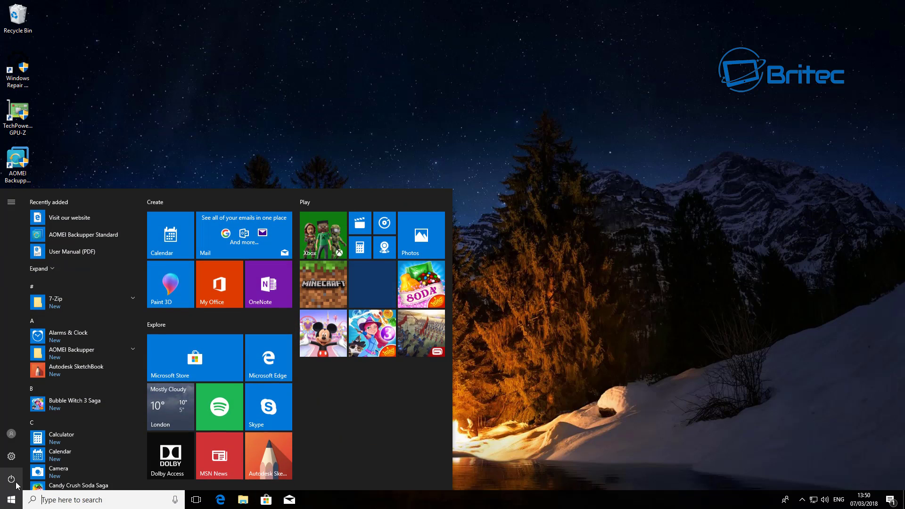
left_click(19, 480)
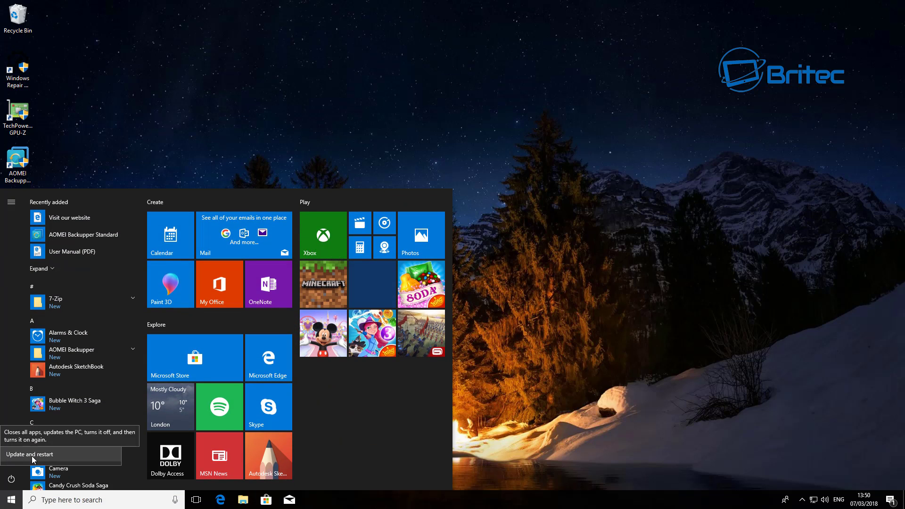
left_click(24, 455)
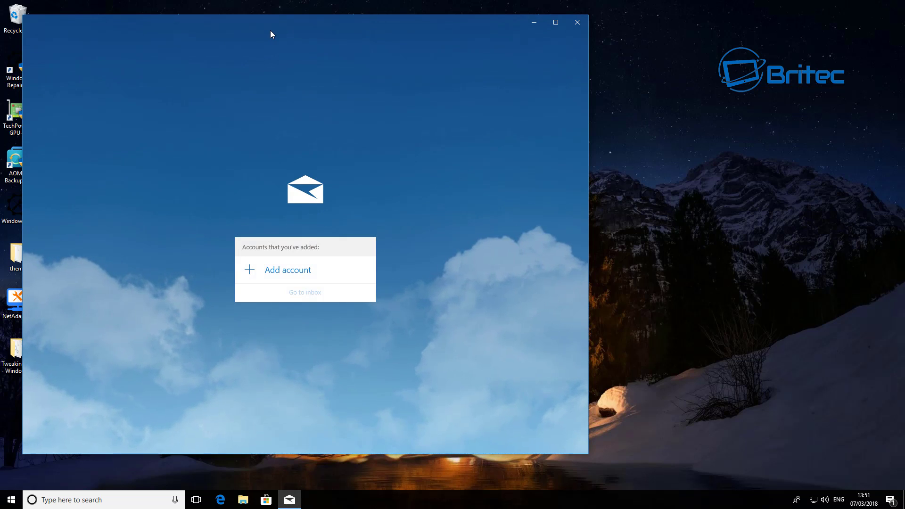
Open Mail's Add account provider list, then close it and the Mail app.
left_click(274, 271)
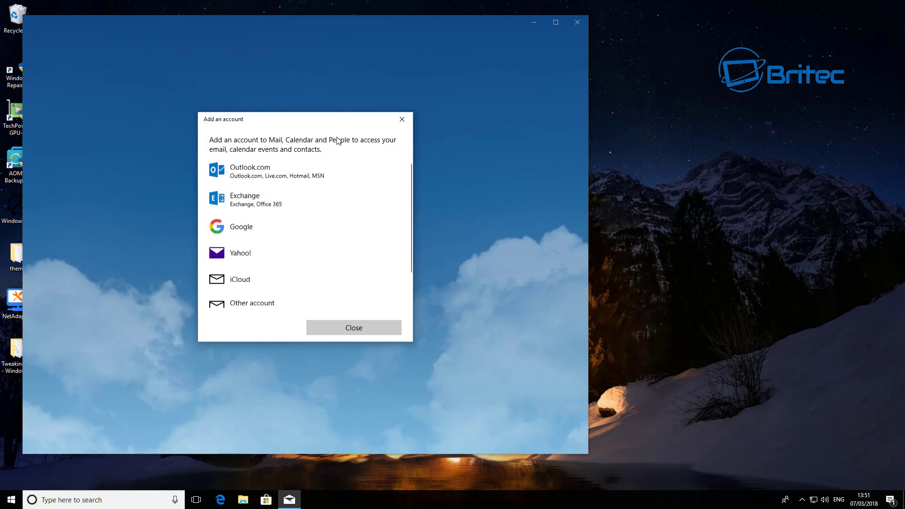
left_click(401, 120)
left_click(582, 23)
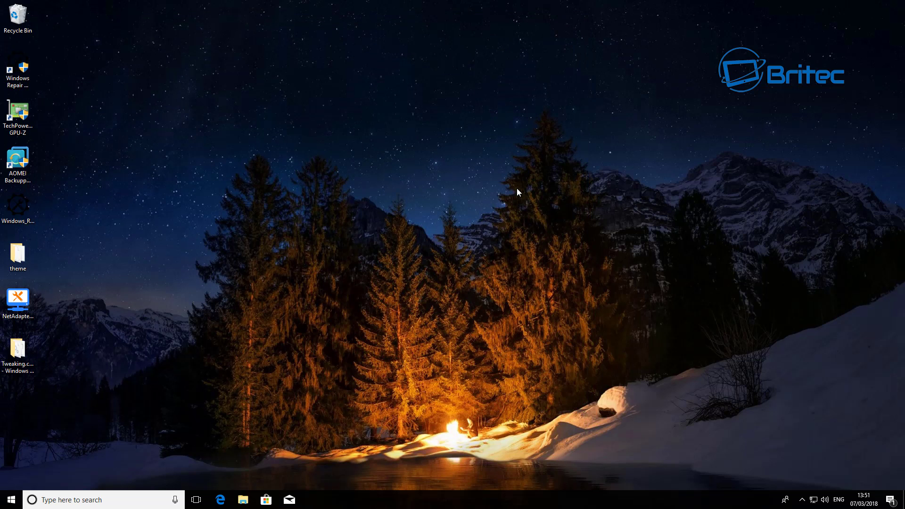